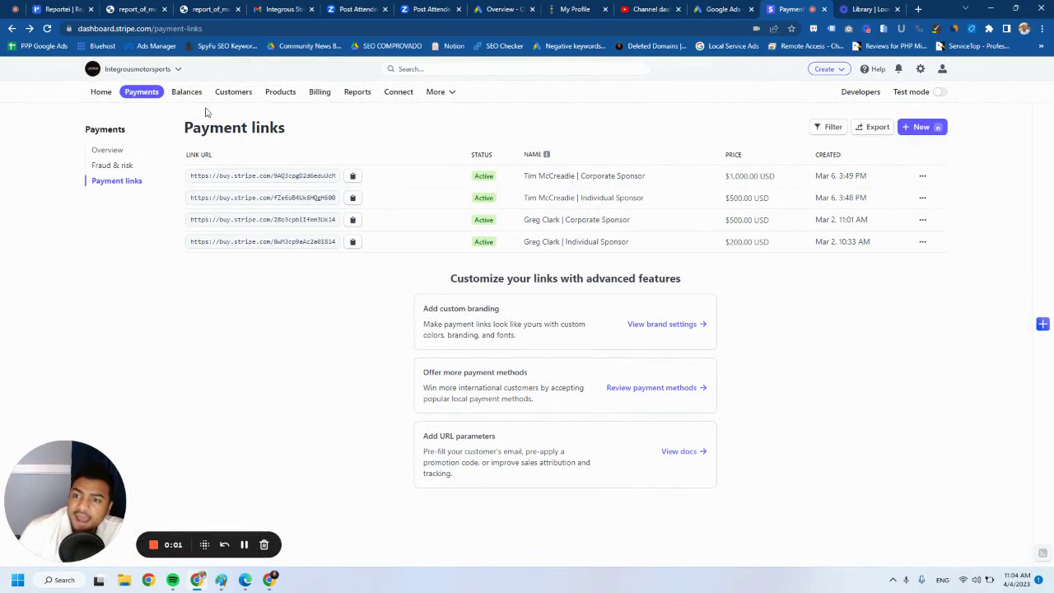
Step: Go from the dashboard home to the Payment links page
{"action": "left_click", "coordinate": [103, 93]}
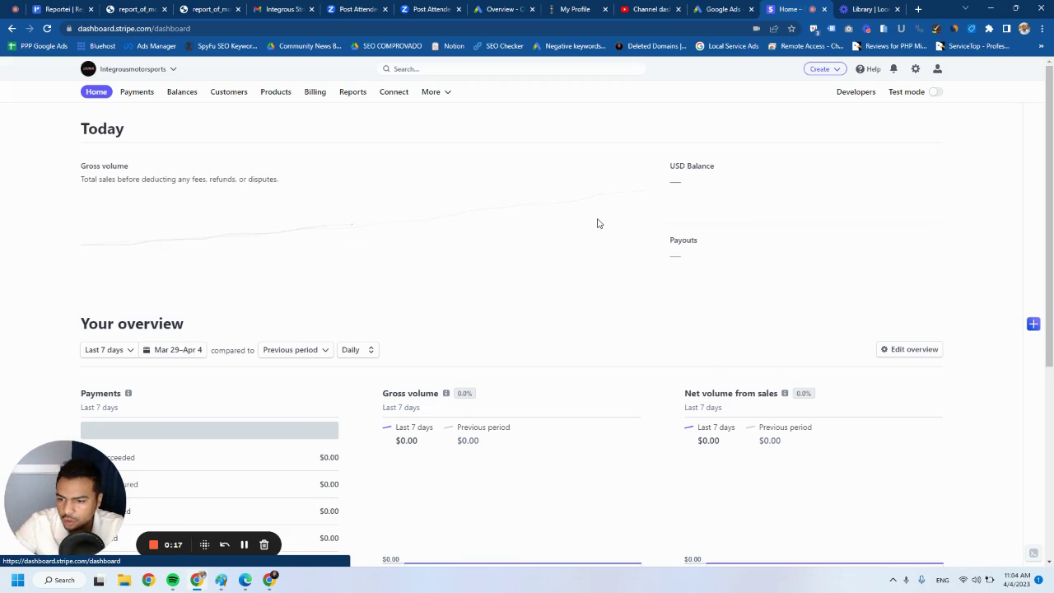
{"action": "left_click", "coordinate": [448, 96]}
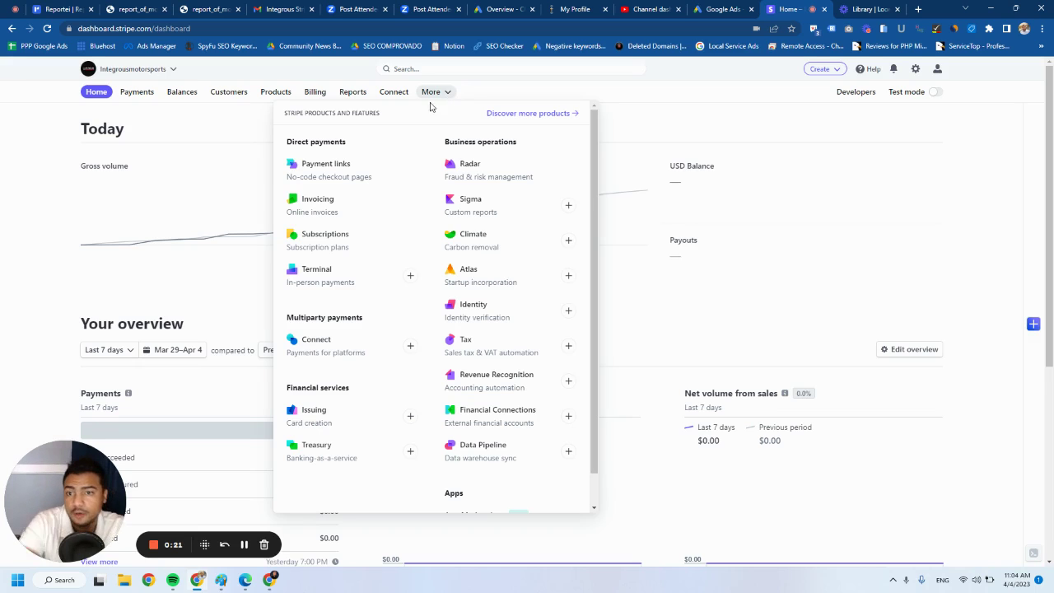
{"action": "left_click", "coordinate": [332, 178]}
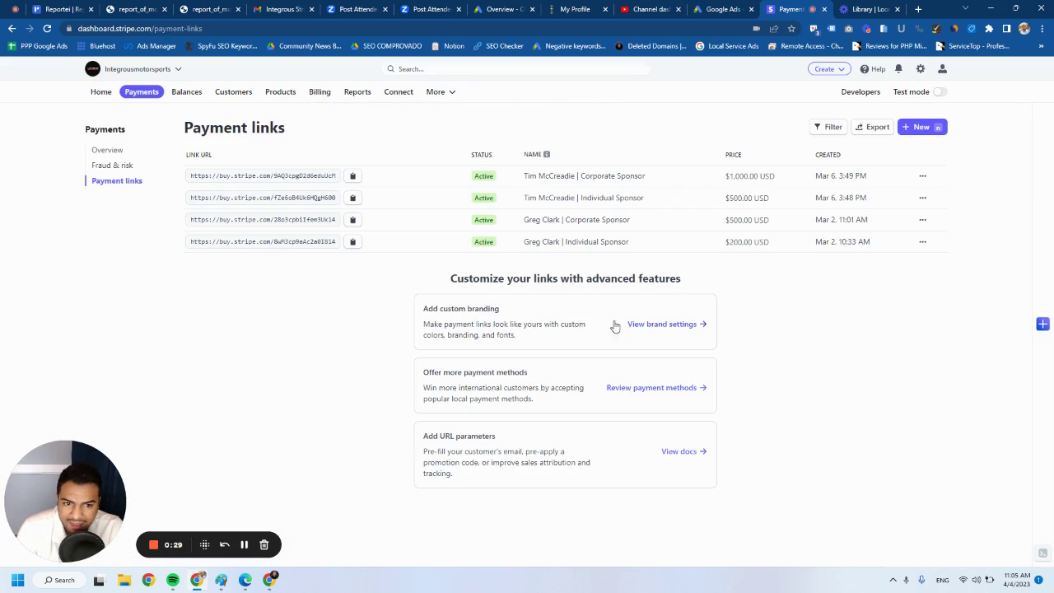
Step: Open the brand settings, showing brand colour #760408 with receipt and checkout previews
{"action": "left_click", "coordinate": [662, 326]}
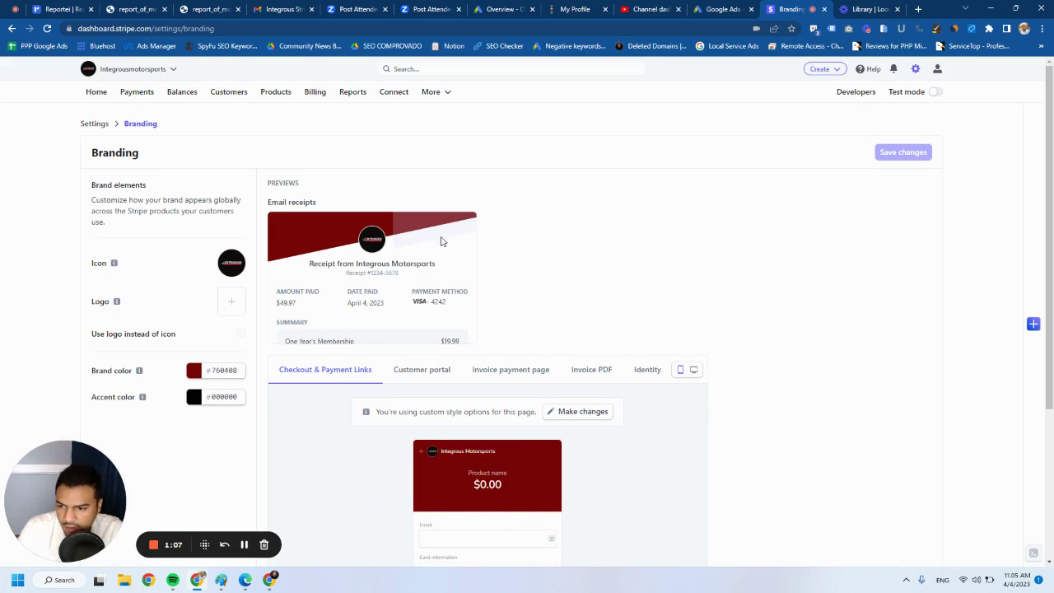
{"action": "mouse_move", "coordinate": [233, 260]}
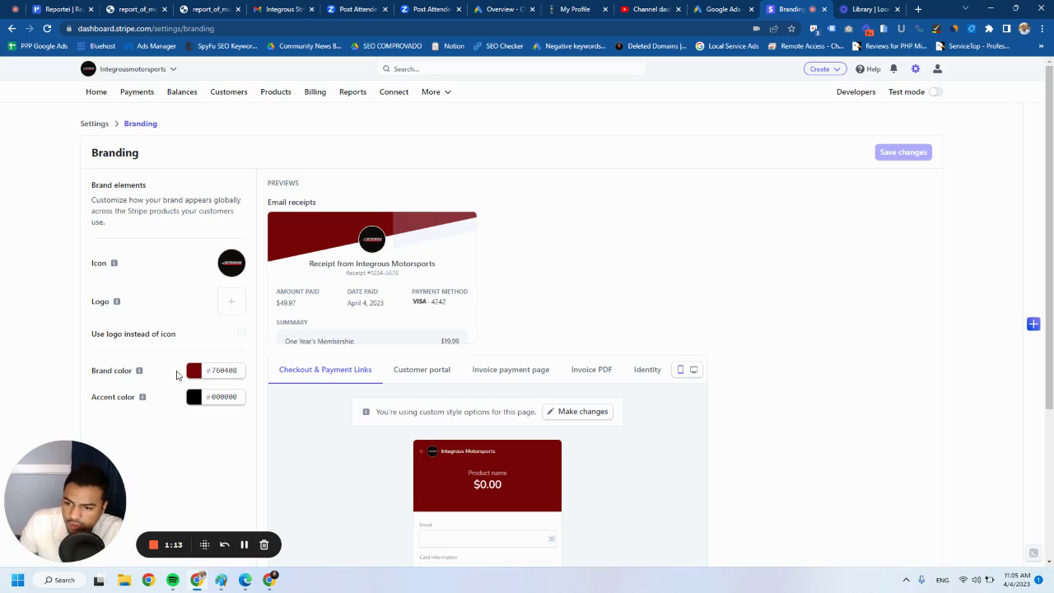
{"action": "mouse_move", "coordinate": [398, 247]}
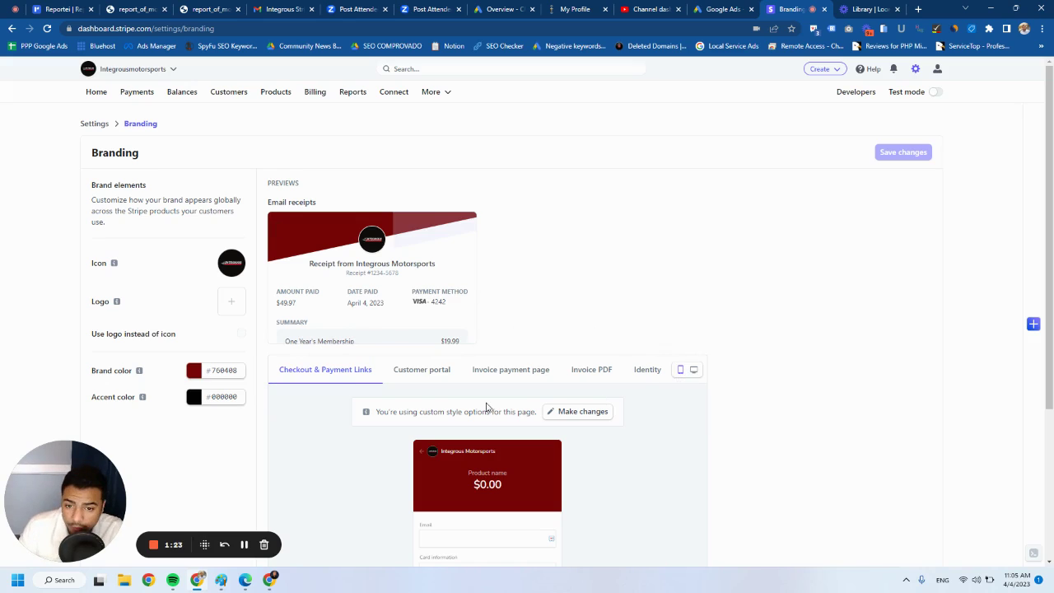
Step: Show the checkout preview in desktop layout, with the dark red product panel beside the card form
{"action": "scroll", "coordinate": [486, 407], "scroll_direction": "down", "scroll_amount": 2}
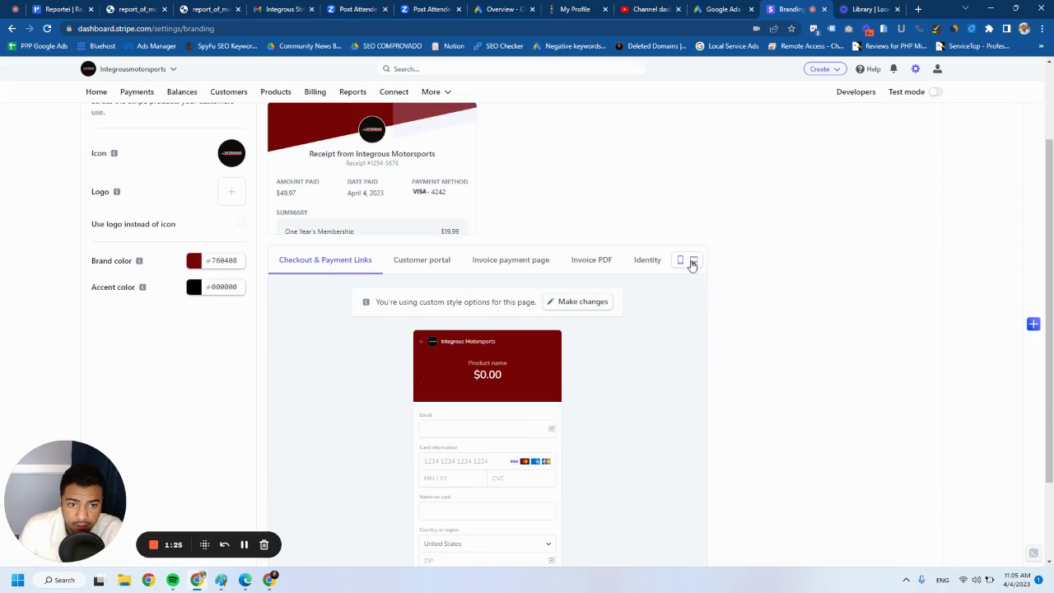
{"action": "left_click", "coordinate": [696, 260]}
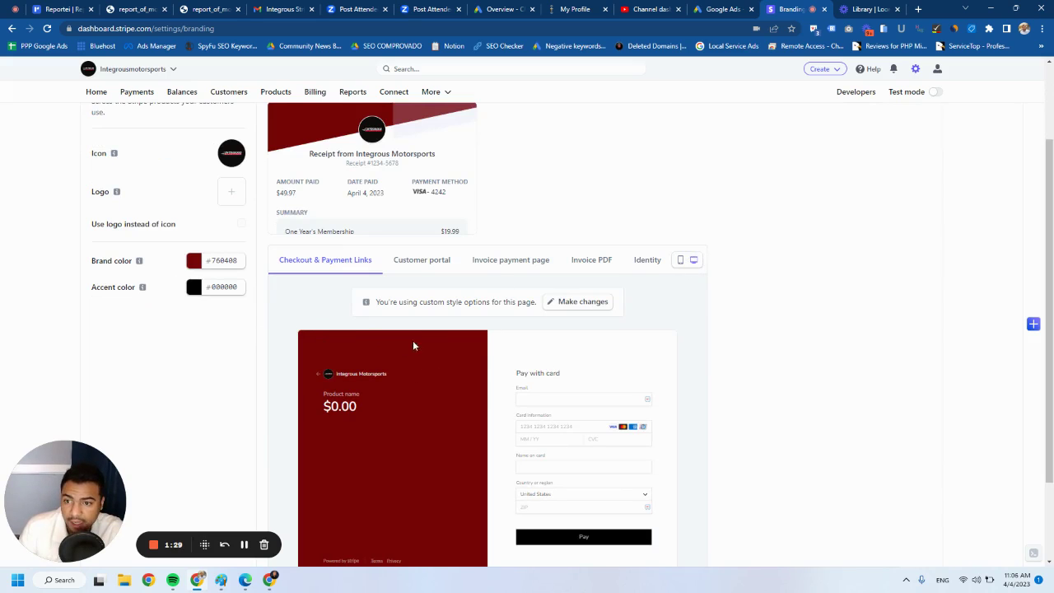
{"action": "scroll", "coordinate": [371, 435], "scroll_direction": "down", "scroll_amount": 2}
{"action": "scroll", "coordinate": [419, 427], "scroll_direction": "up", "scroll_amount": 2}
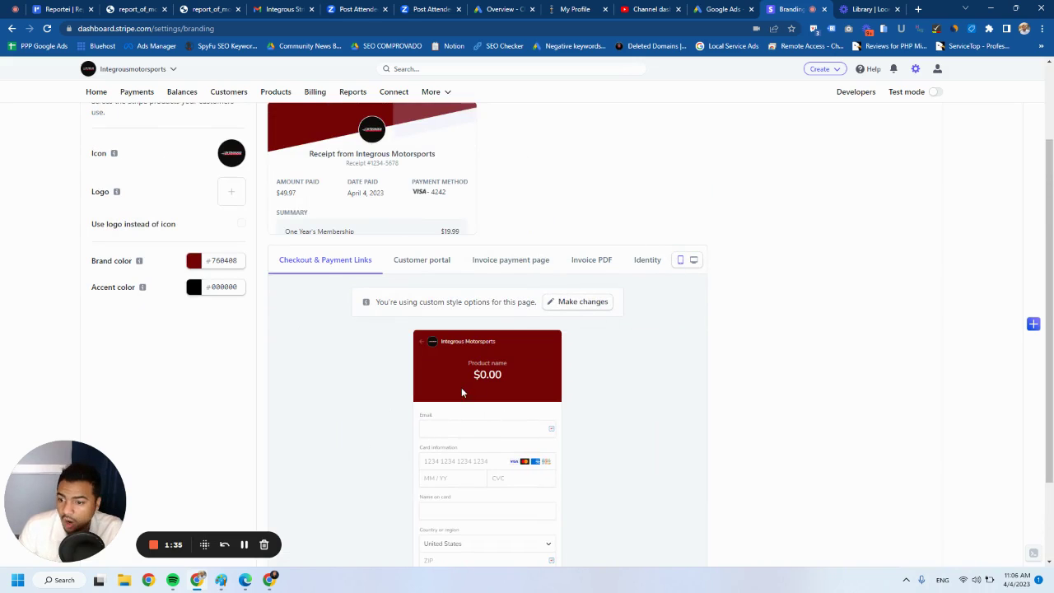
{"action": "left_click", "coordinate": [693, 259]}
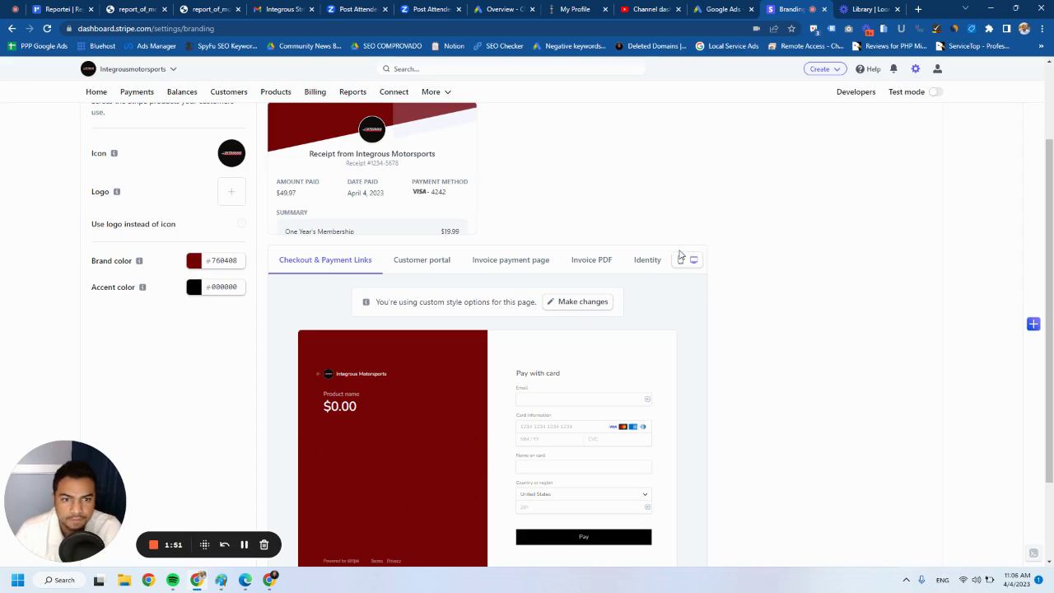
Step: Try a bright red brand colour in the colour picker without saving
{"action": "scroll", "coordinate": [235, 231], "scroll_direction": "up", "scroll_amount": 2}
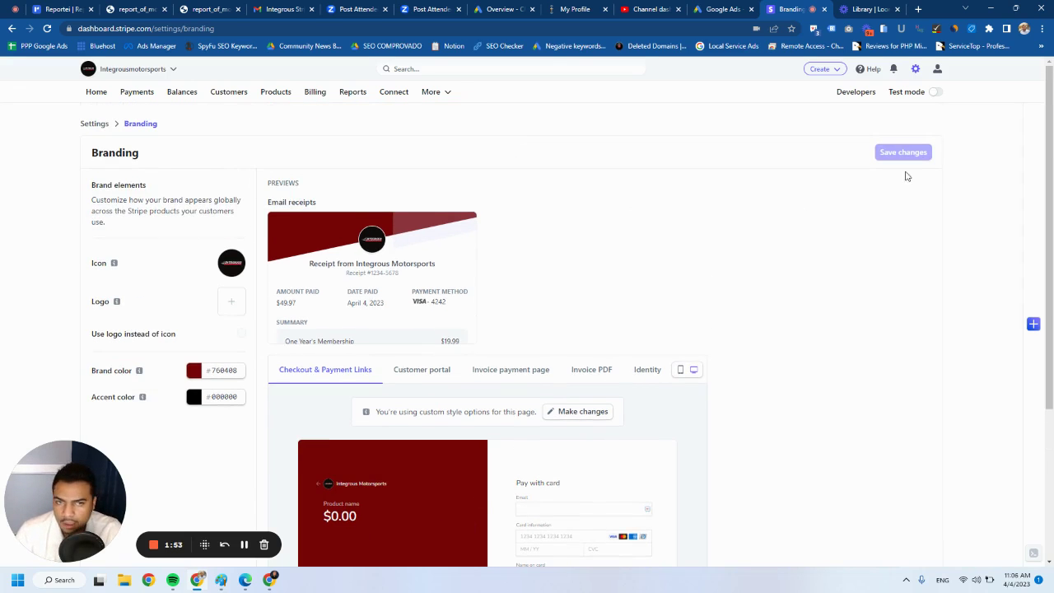
{"action": "scroll", "coordinate": [164, 308], "scroll_direction": "down", "scroll_amount": 1}
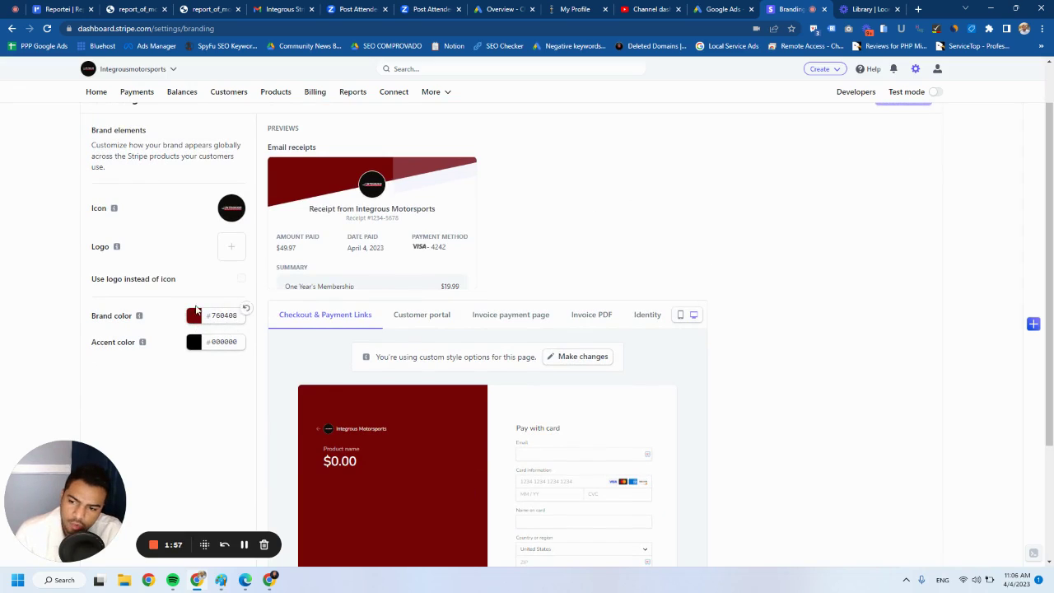
{"action": "double_click", "coordinate": [210, 317]}
{"action": "left_click", "coordinate": [194, 317]}
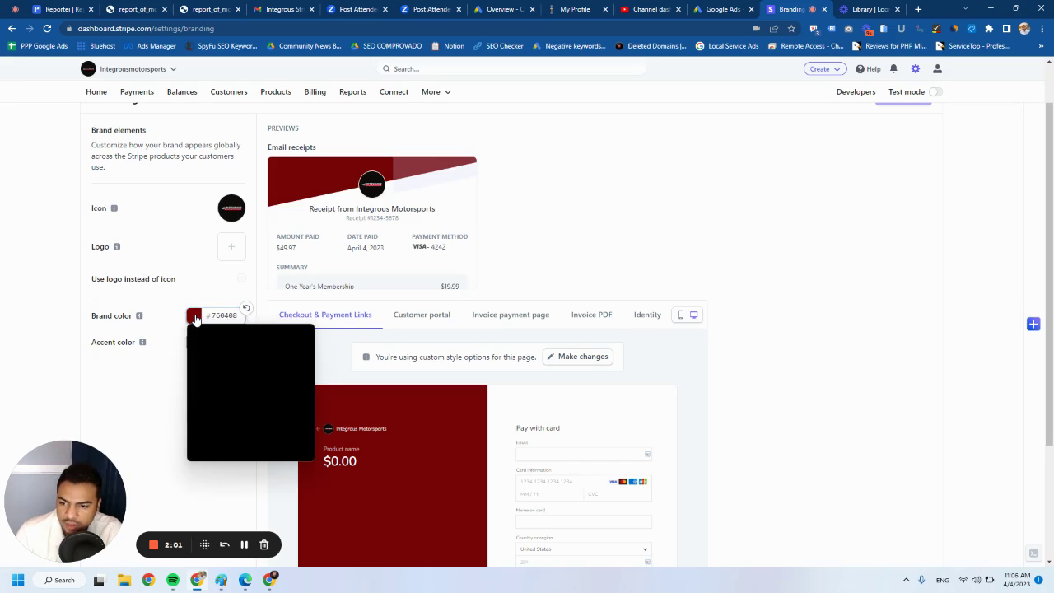
{"action": "left_click_drag", "start_coordinate": [311, 332], "coordinate": [300, 324]}
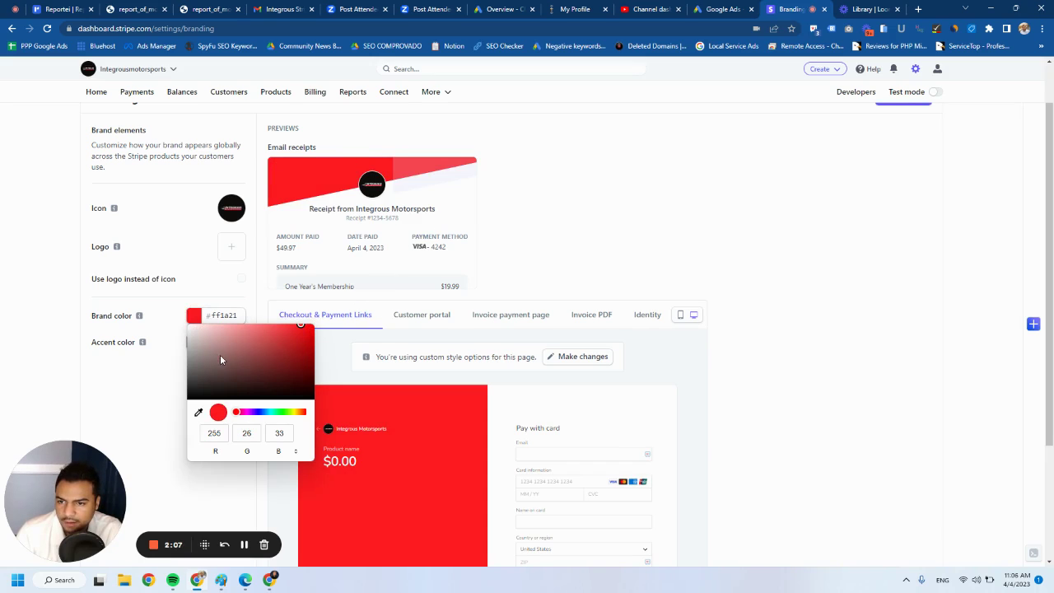
{"action": "left_click", "coordinate": [141, 395]}
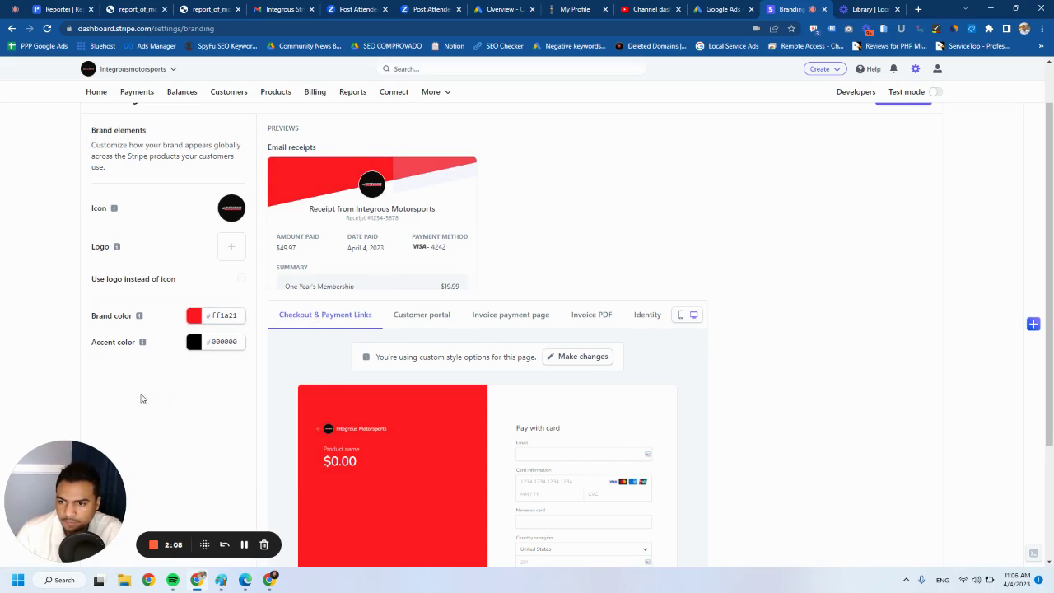
Step: Reset the brand colour to the default slate, then leave unsaved for the Settings page
{"action": "double_click", "coordinate": [216, 317]}
{"action": "left_click", "coordinate": [245, 308]}
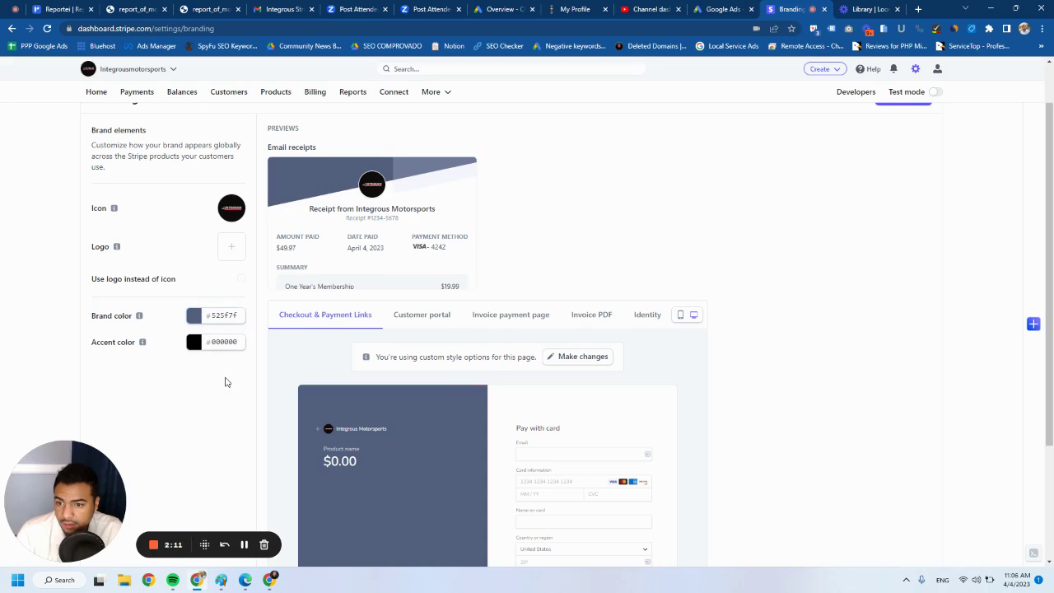
{"action": "double_click", "coordinate": [216, 316]}
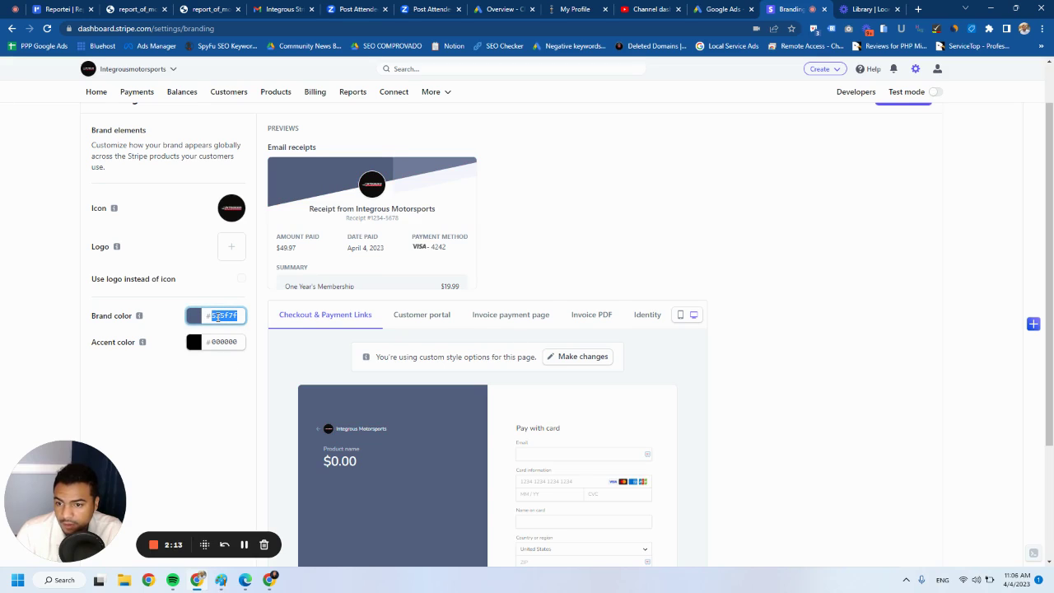
{"action": "scroll", "coordinate": [749, 181], "scroll_direction": "up", "scroll_amount": 1}
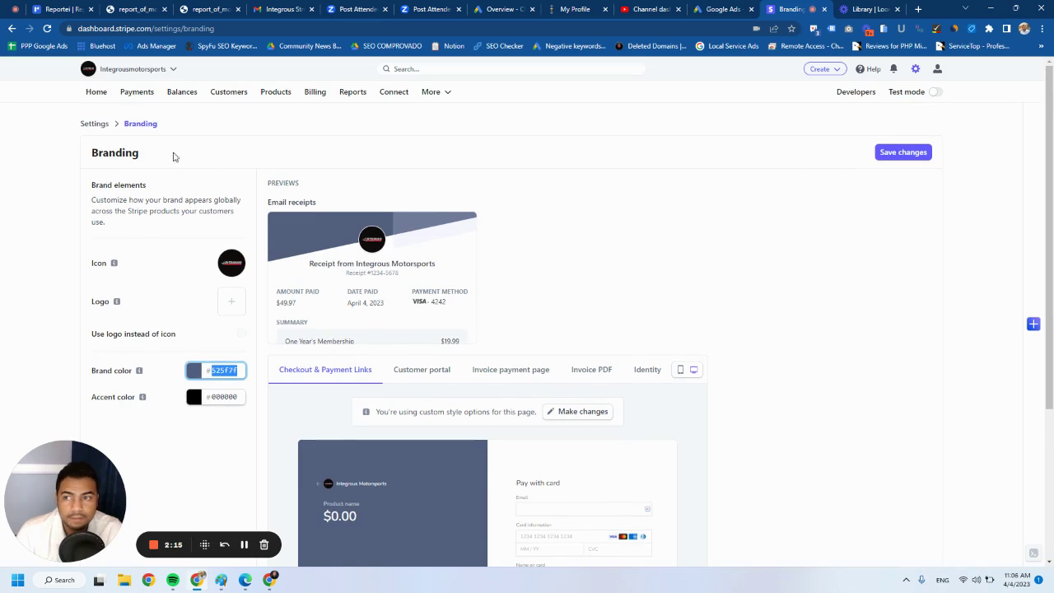
{"action": "left_click", "coordinate": [93, 123]}
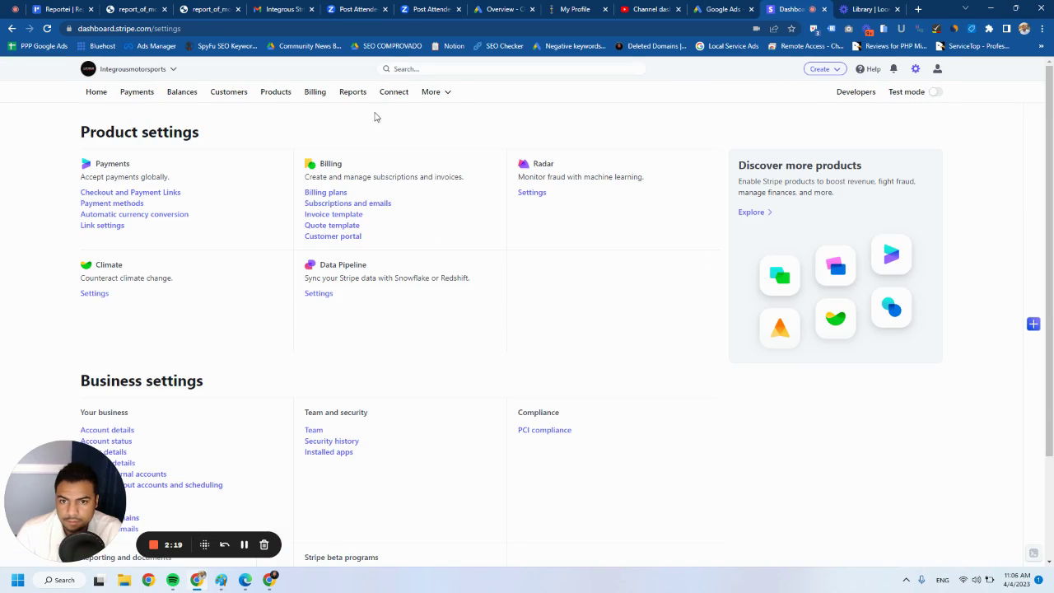
Step: Reopen the brand settings via Payment links, with the colour still dark red #760408
{"action": "left_click", "coordinate": [442, 93]}
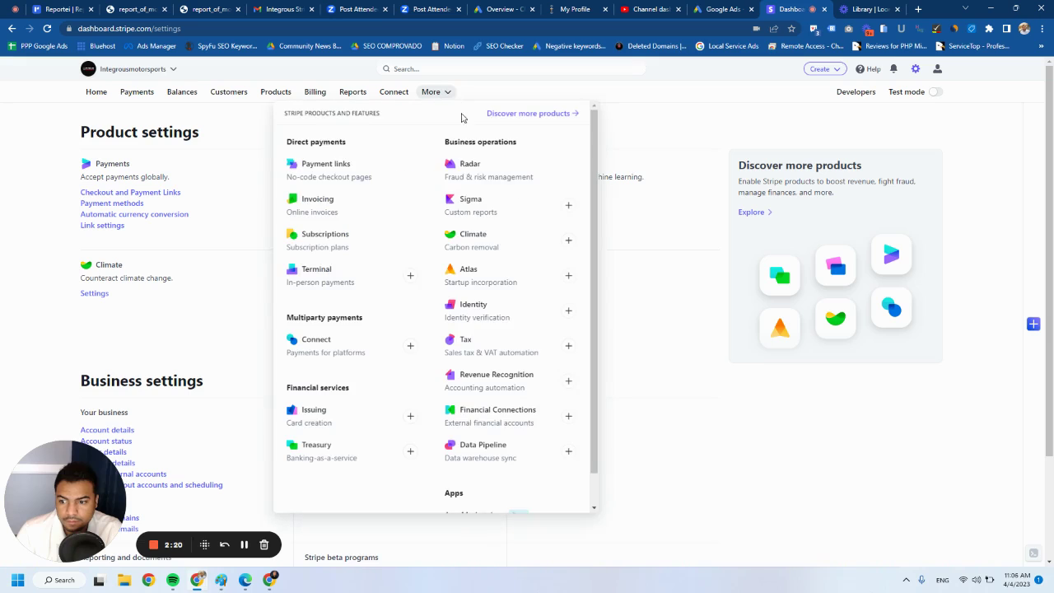
{"action": "left_click", "coordinate": [354, 175]}
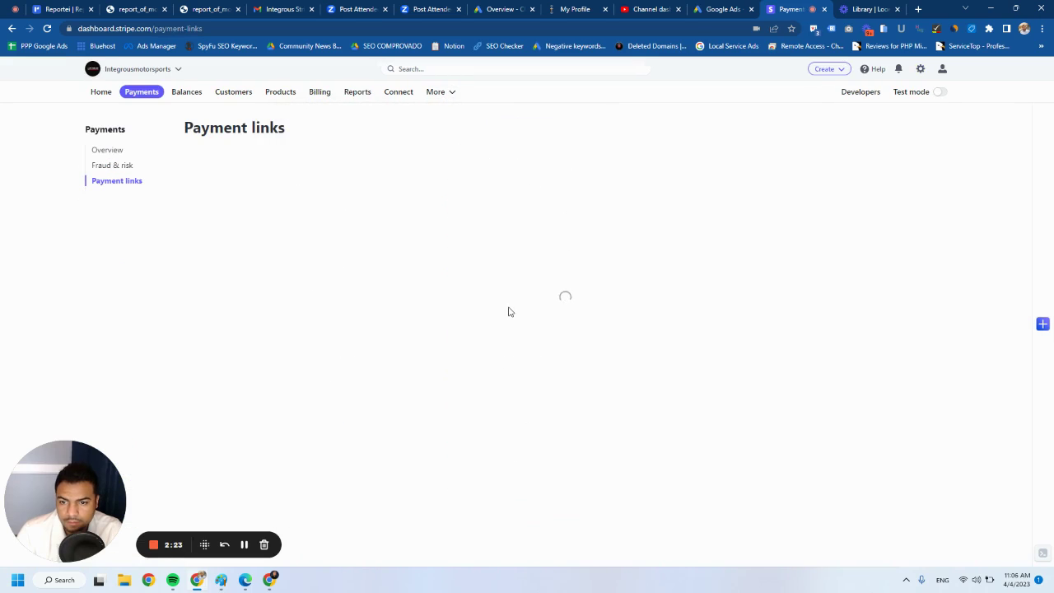
{"action": "left_click", "coordinate": [669, 324]}
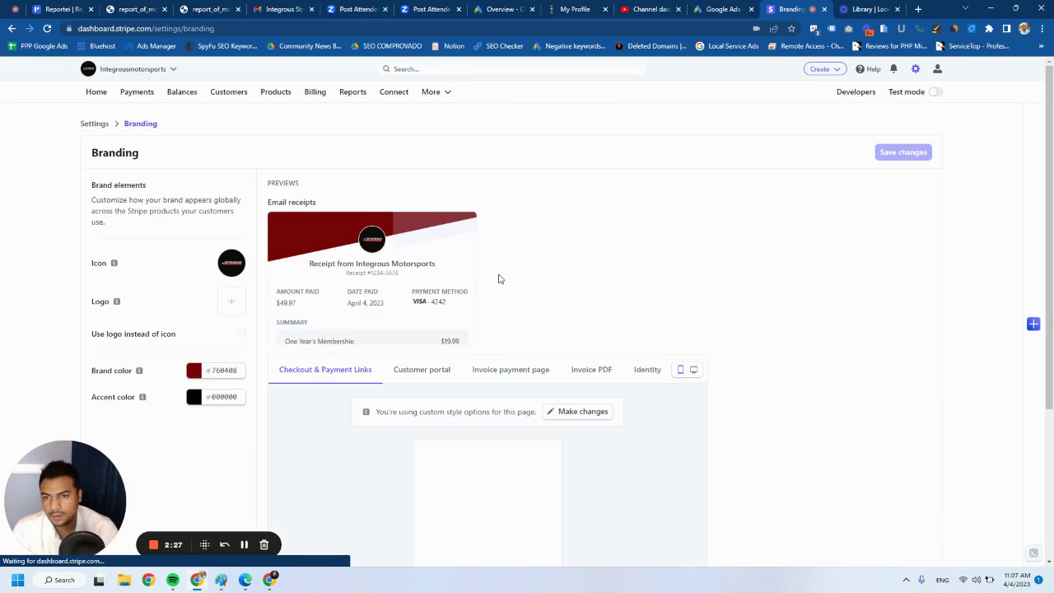
{"action": "left_click", "coordinate": [234, 371]}
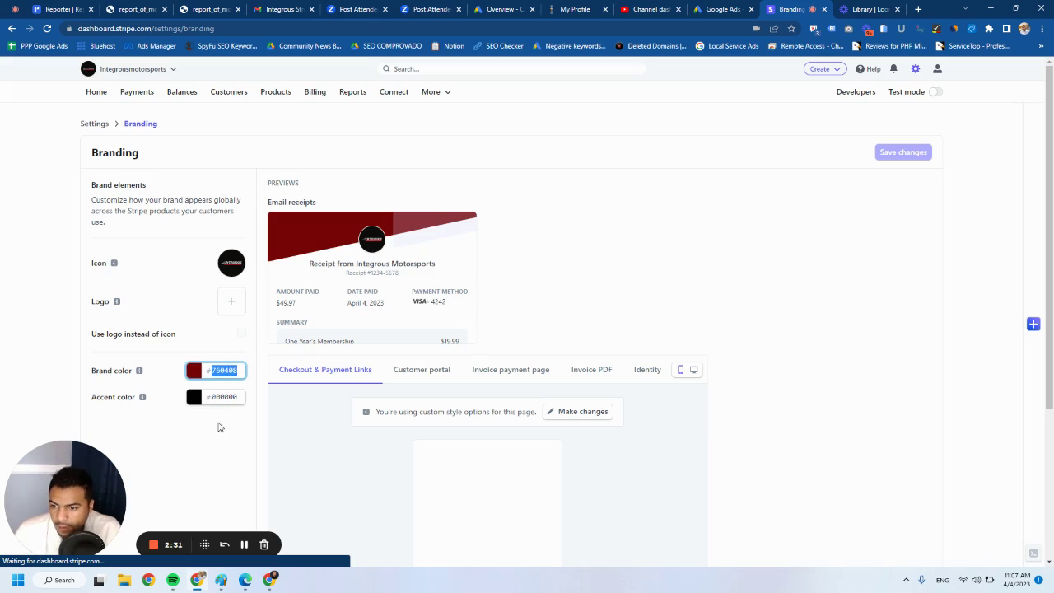
{"action": "left_click", "coordinate": [228, 370]}
{"action": "double_click", "coordinate": [228, 370]}
{"action": "key", "text": "ctrl+c"}
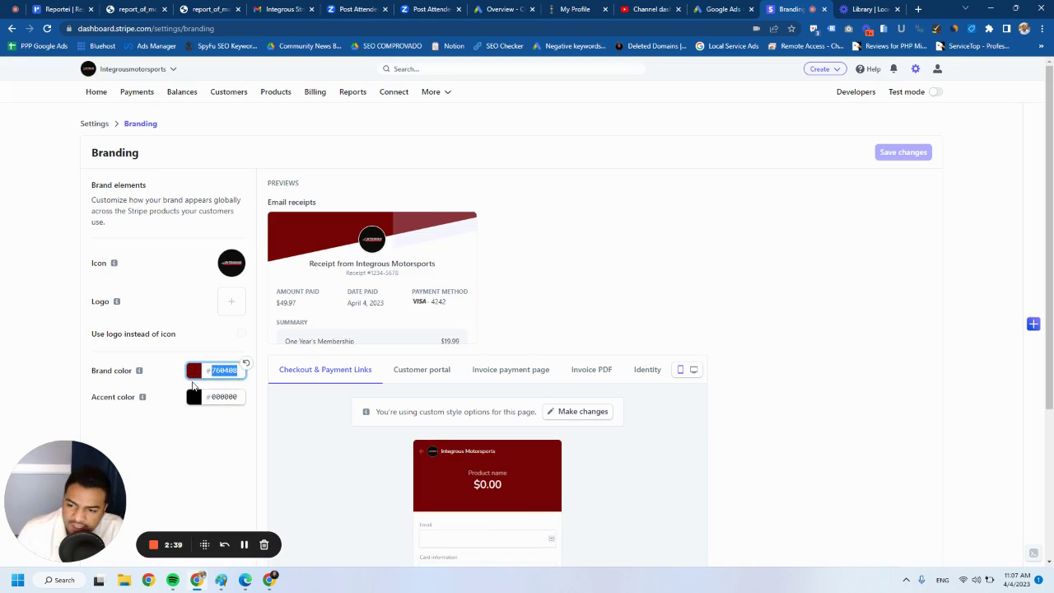
{"action": "mouse_move", "coordinate": [321, 285]}
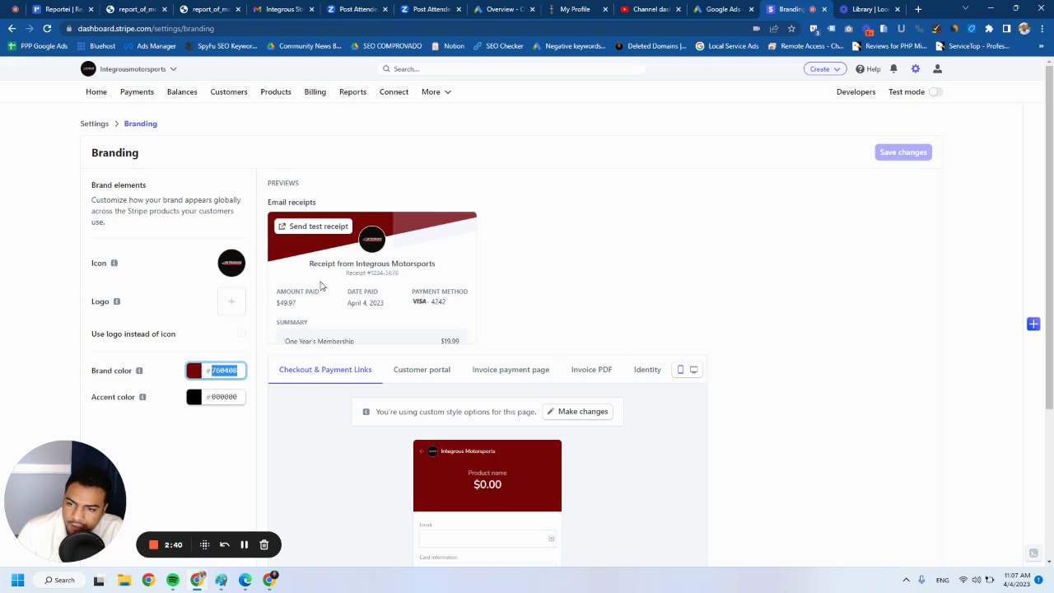
{"action": "left_click", "coordinate": [194, 373]}
{"action": "mouse_move", "coordinate": [275, 388]}
{"action": "left_mouse_down"}
{"action": "mouse_move", "coordinate": [294, 385]}
{"action": "mouse_move", "coordinate": [282, 389]}
{"action": "left_mouse_up"}
{"action": "left_click_drag", "start_coordinate": [192, 387], "coordinate": [312, 384]}
{"action": "left_click", "coordinate": [278, 468]}
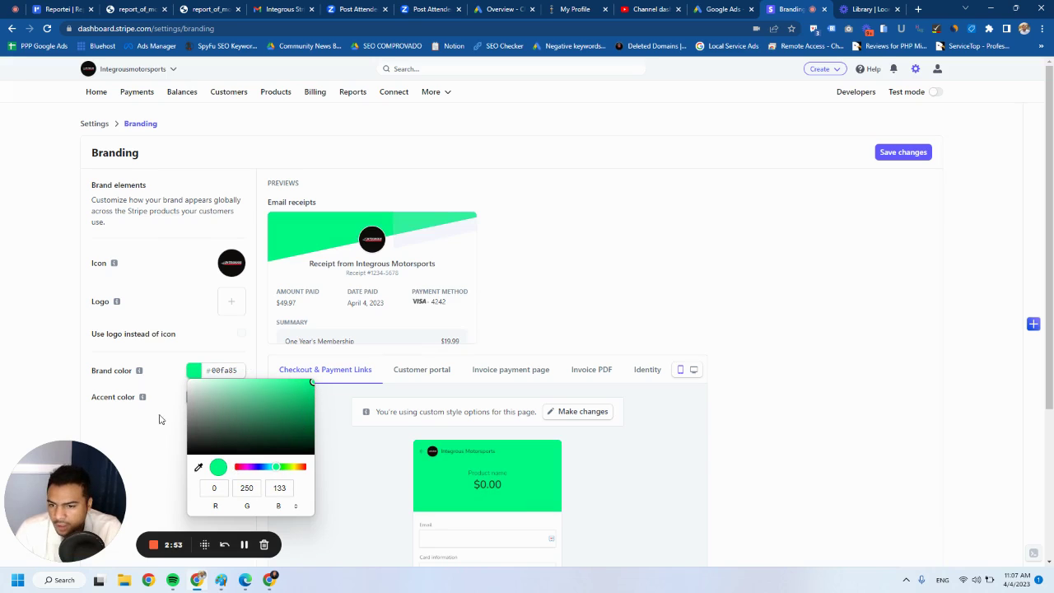
{"action": "left_click", "coordinate": [159, 419]}
{"action": "double_click", "coordinate": [230, 372]}
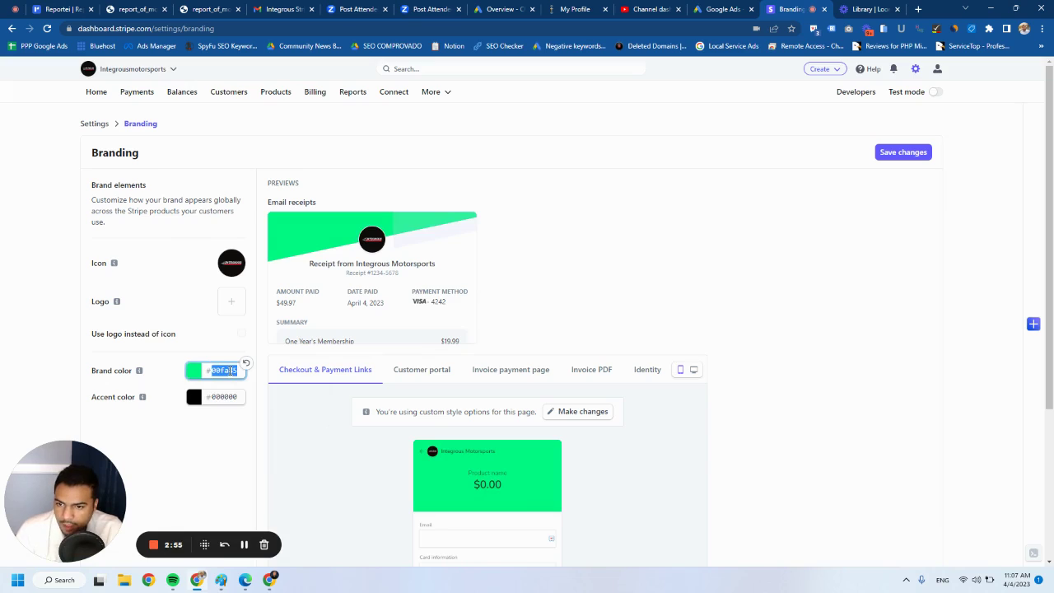
{"action": "key", "text": "ctrl+v"}
{"action": "left_click", "coordinate": [192, 447]}
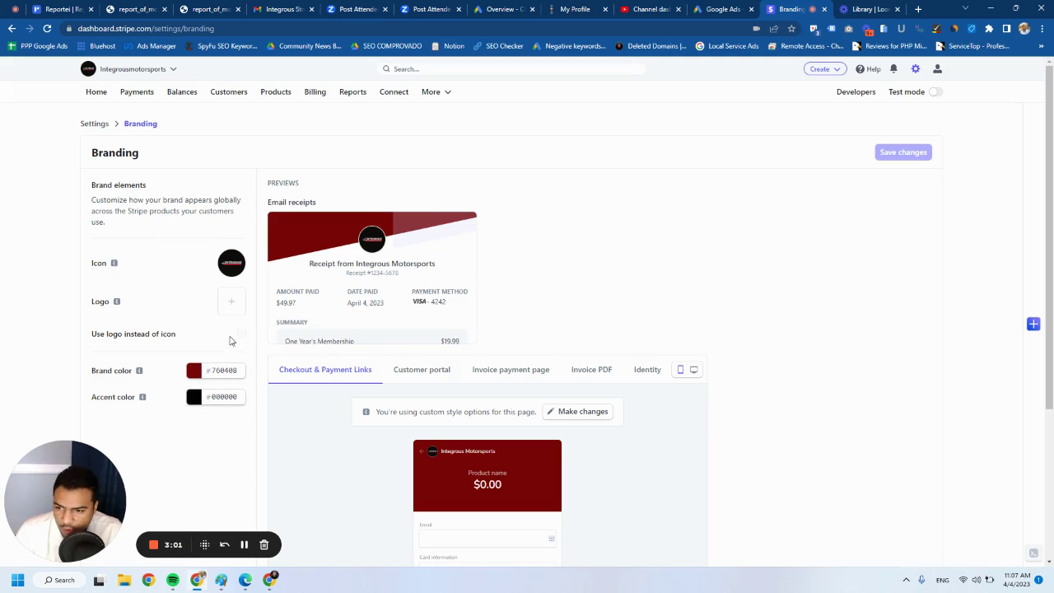
{"action": "left_click", "coordinate": [346, 294]}
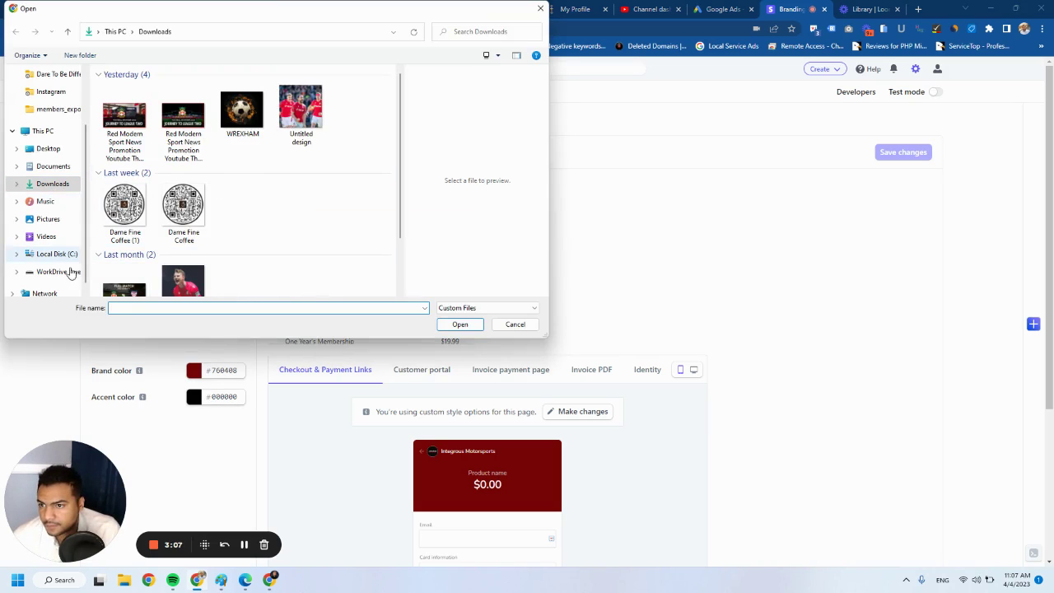
{"action": "left_click", "coordinate": [59, 272]}
{"action": "double_click", "coordinate": [128, 107]}
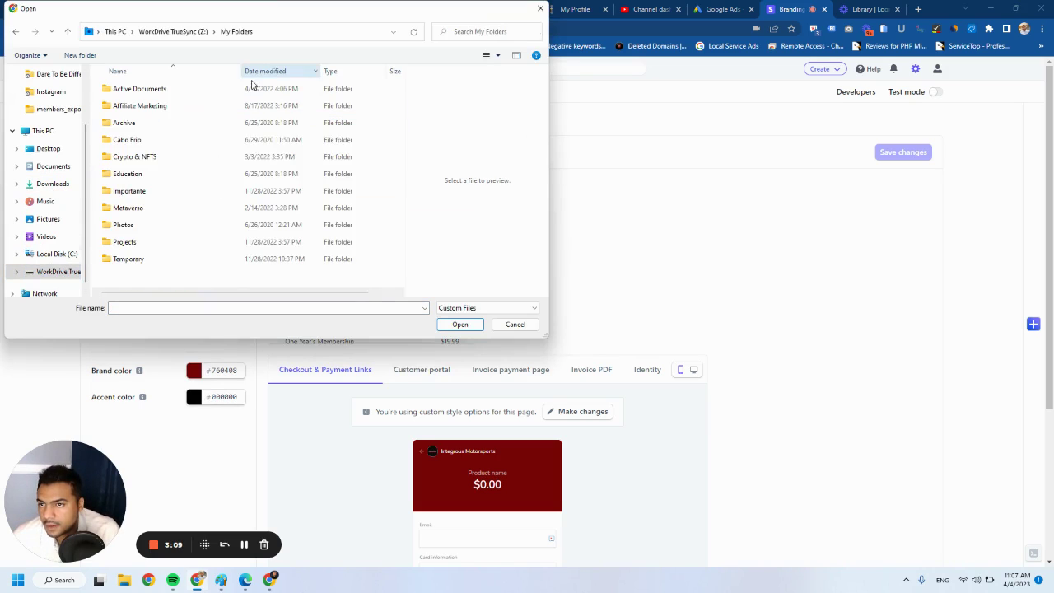
{"action": "double_click", "coordinate": [125, 242]}
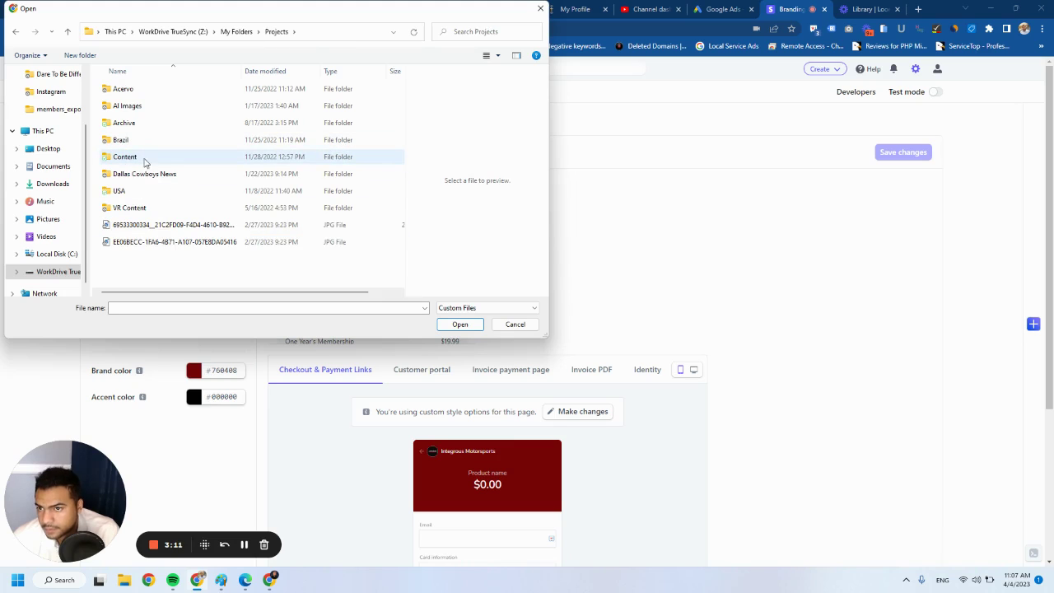
{"action": "double_click", "coordinate": [116, 191]}
{"action": "scroll", "coordinate": [153, 206], "scroll_direction": "down", "scroll_amount": 3}
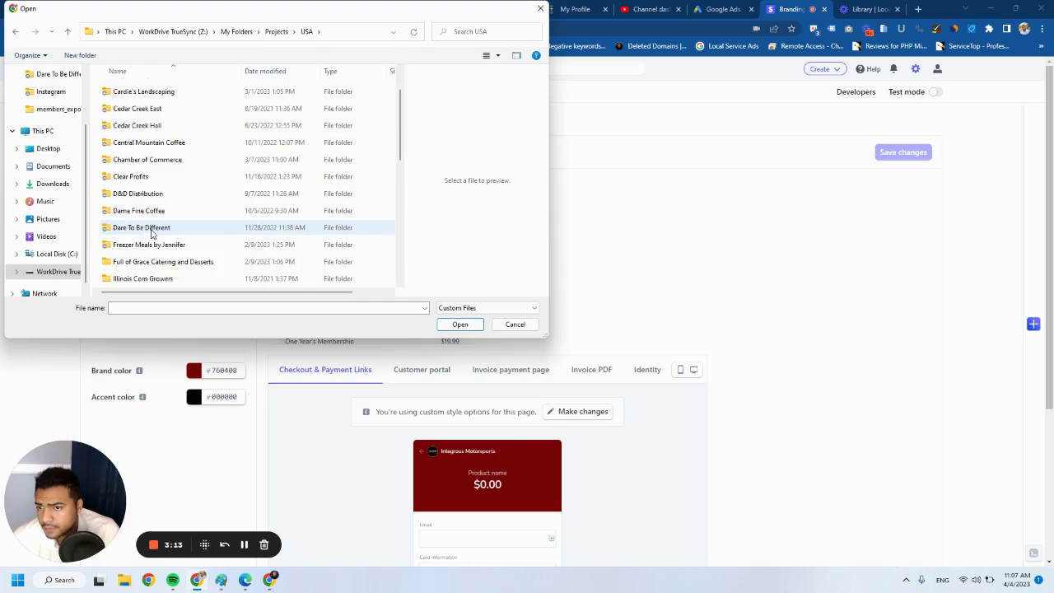
{"action": "double_click", "coordinate": [159, 195]}
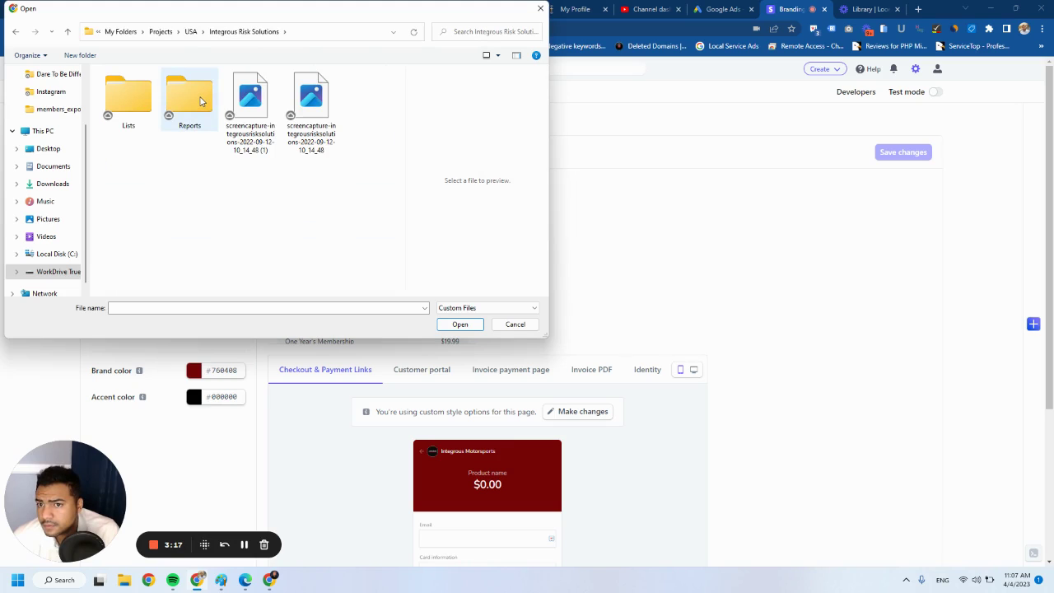
{"action": "left_click", "coordinate": [190, 31]}
{"action": "scroll", "coordinate": [176, 234], "scroll_direction": "down", "scroll_amount": 5}
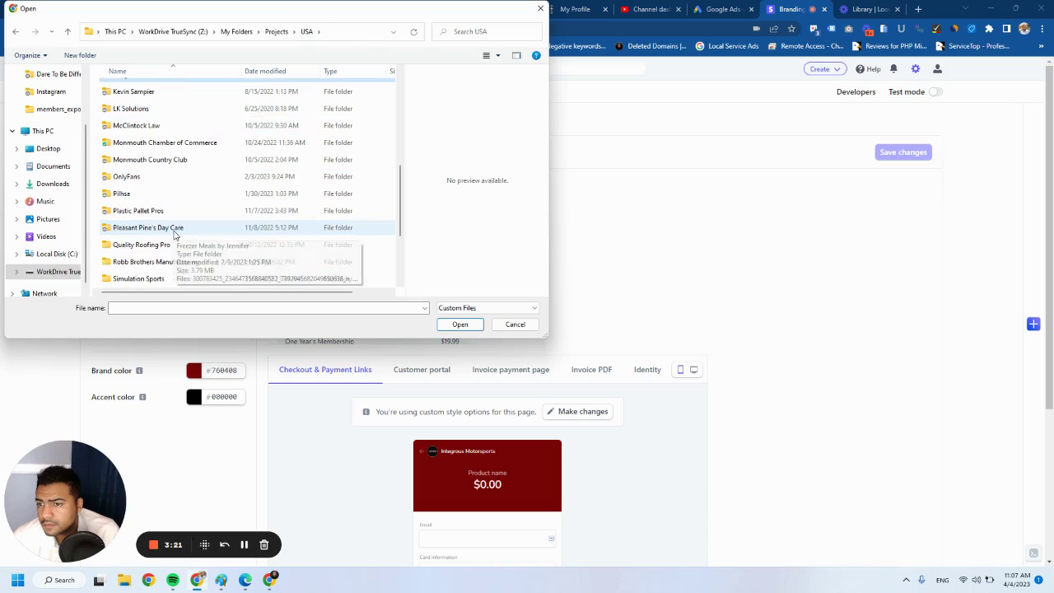
{"action": "left_click", "coordinate": [515, 324]}
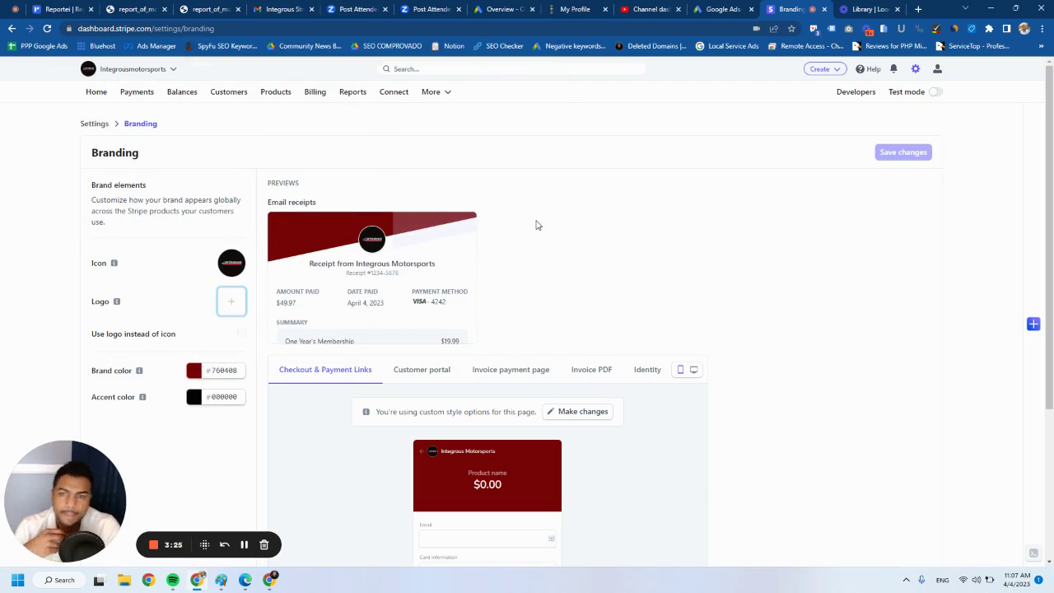
Step: Preview the branding on the Invoice payment page
{"action": "mouse_move", "coordinate": [404, 239]}
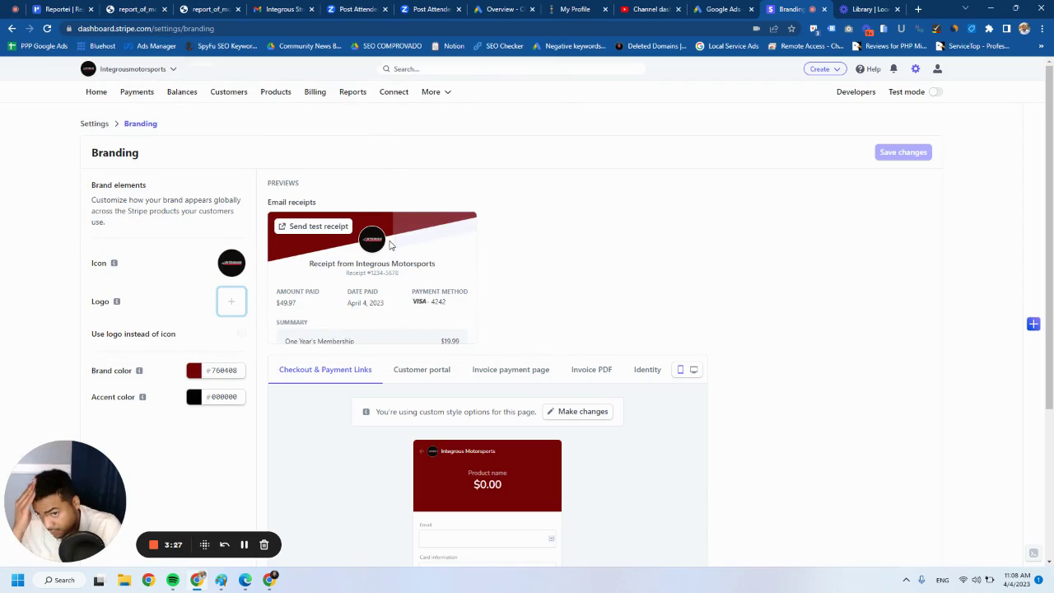
{"action": "left_click", "coordinate": [511, 371]}
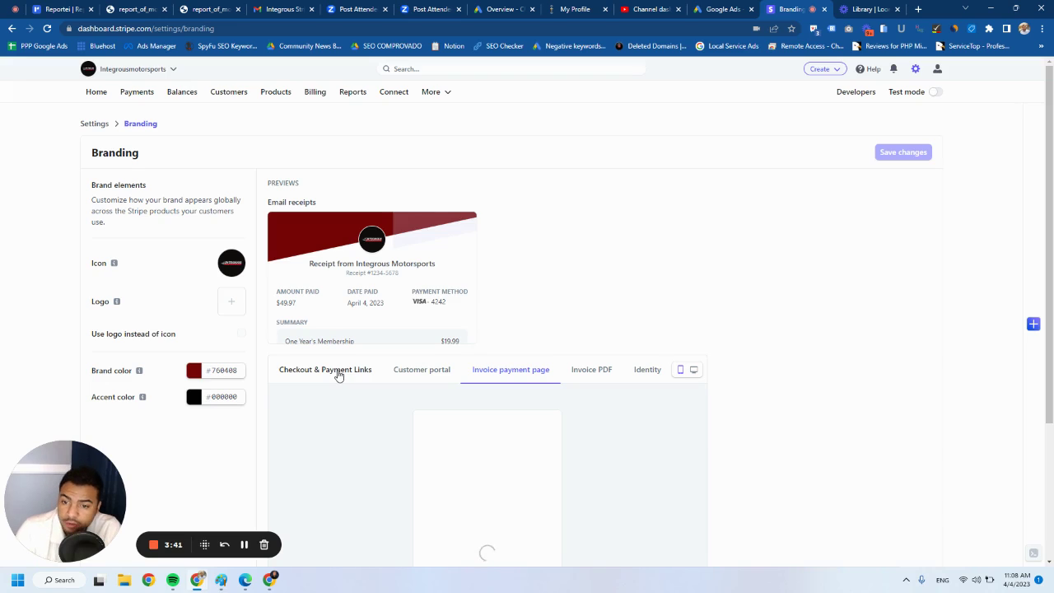
Step: Preview the customer portal, invoice payment page, invoice PDF and identity pages, ending on Checkout & Payment Links
{"action": "left_click", "coordinate": [410, 370]}
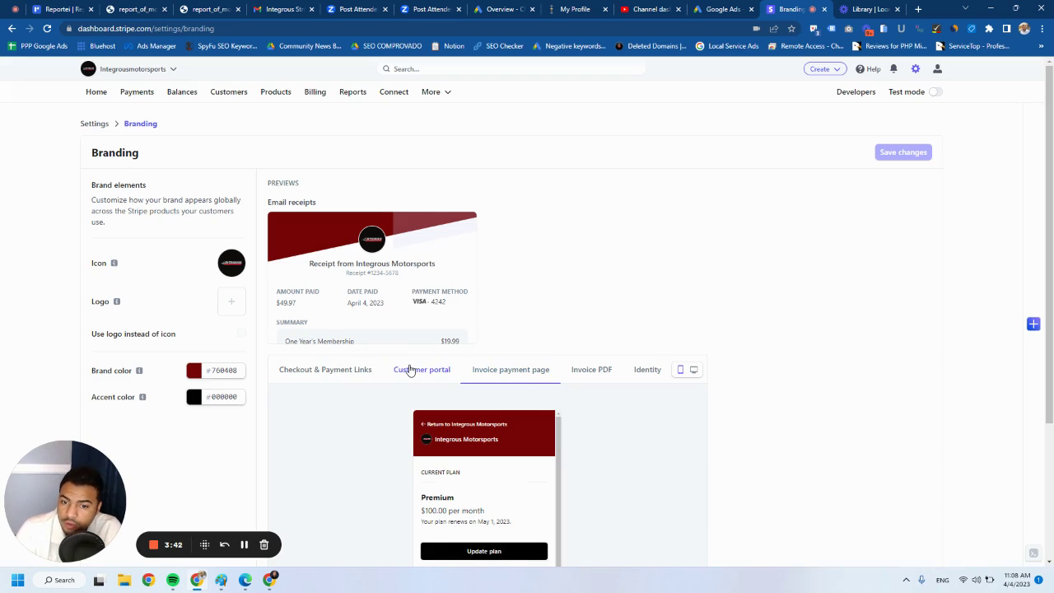
{"action": "left_click", "coordinate": [502, 376]}
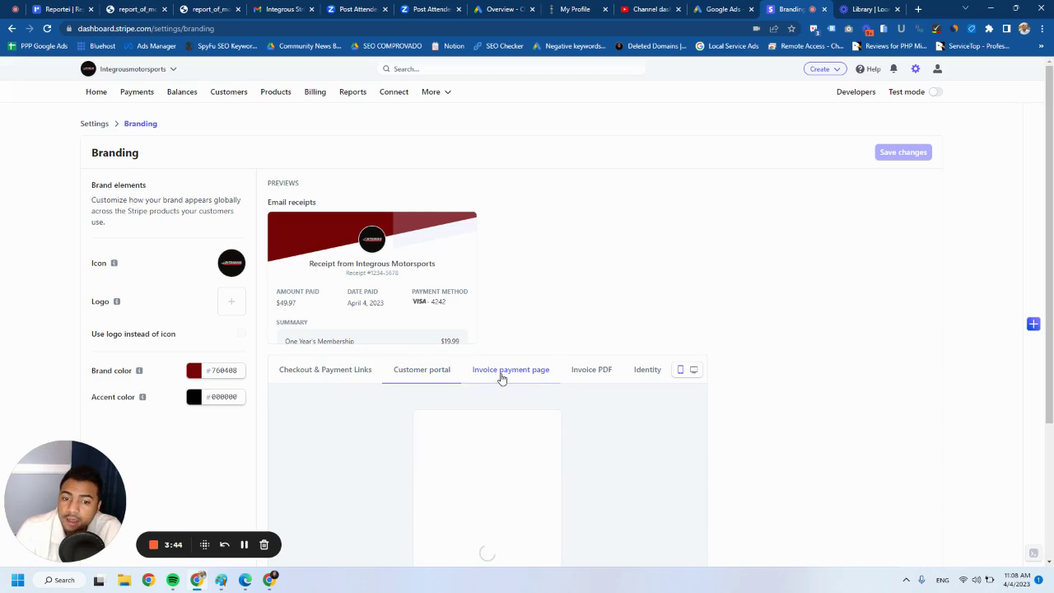
{"action": "left_click", "coordinate": [594, 373]}
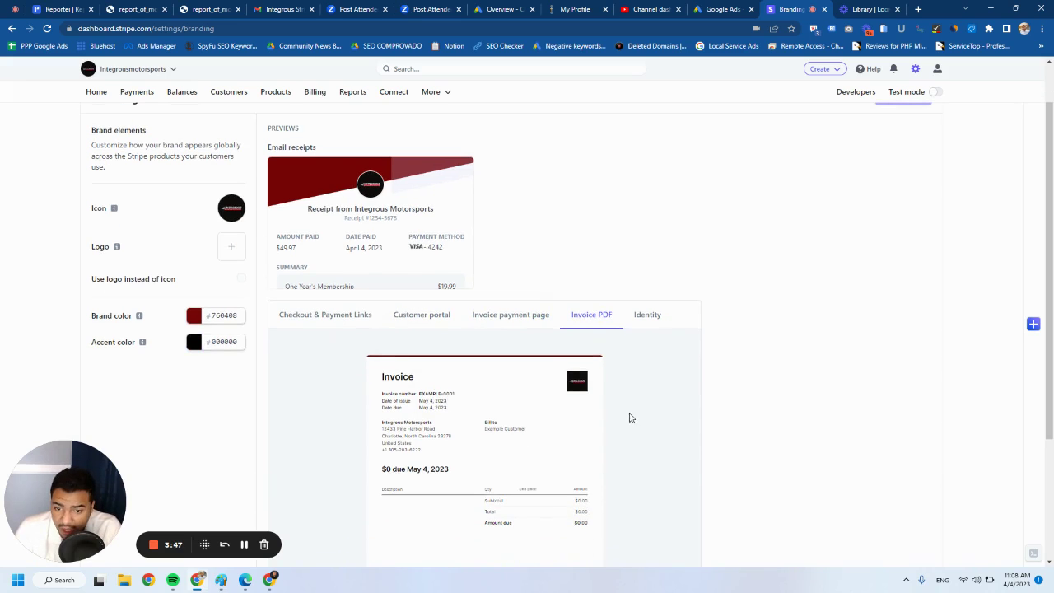
{"action": "left_click", "coordinate": [647, 314]}
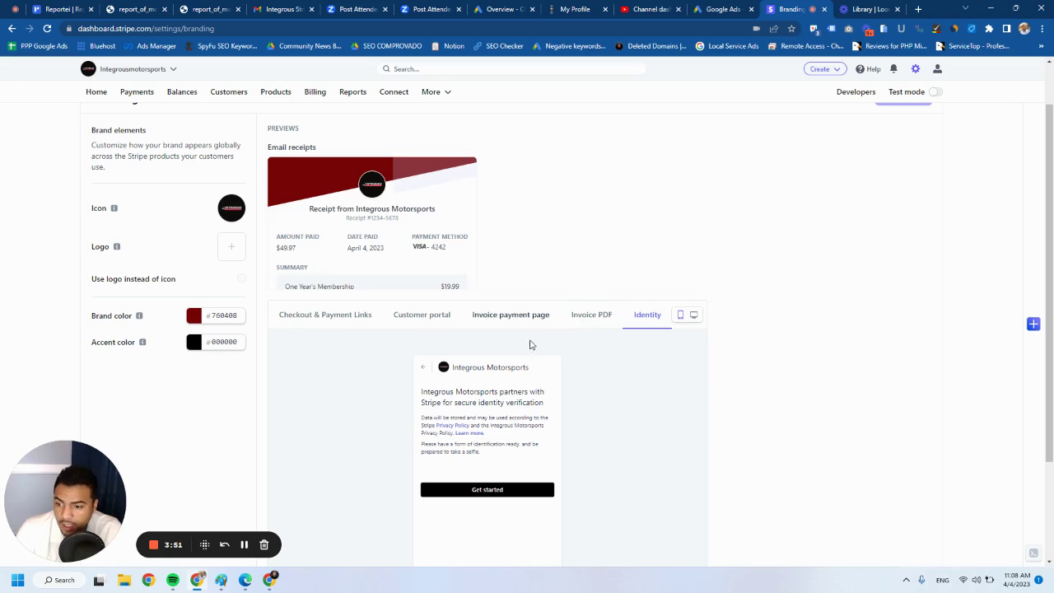
{"action": "left_click", "coordinate": [338, 319]}
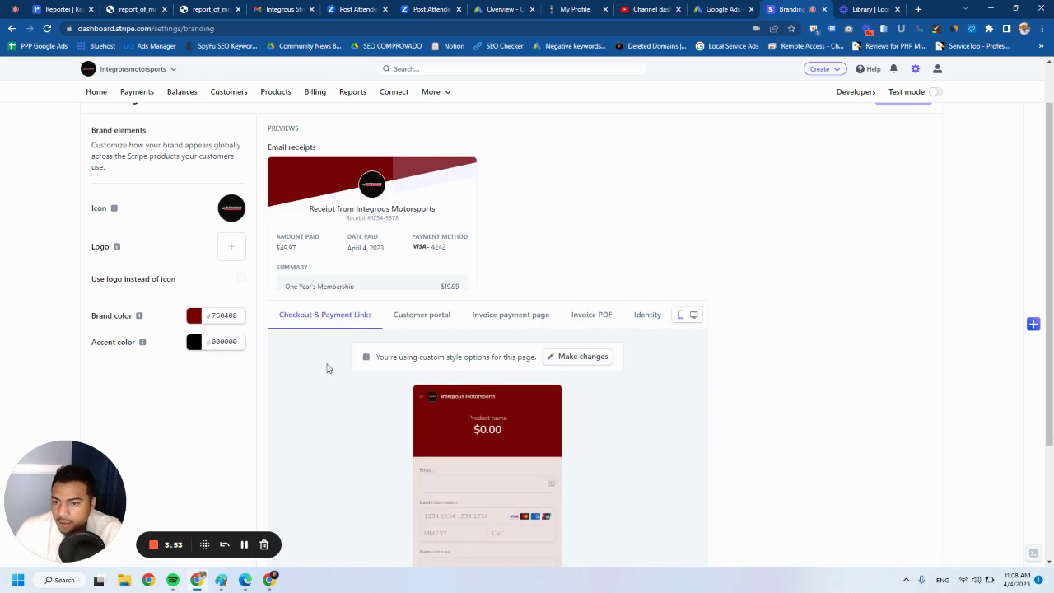
{"action": "scroll", "coordinate": [313, 284], "scroll_direction": "up", "scroll_amount": 1}
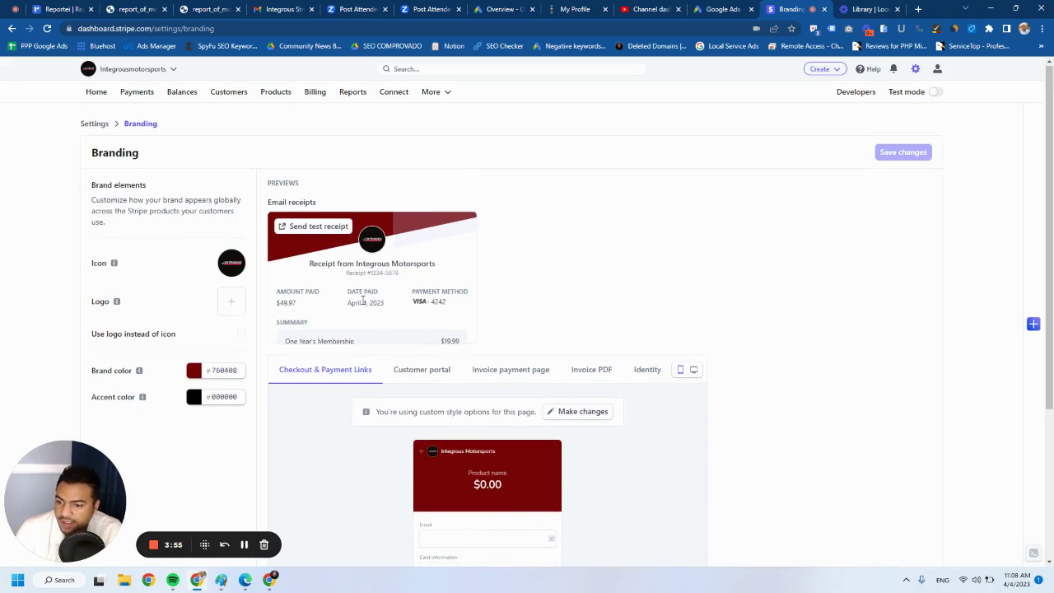